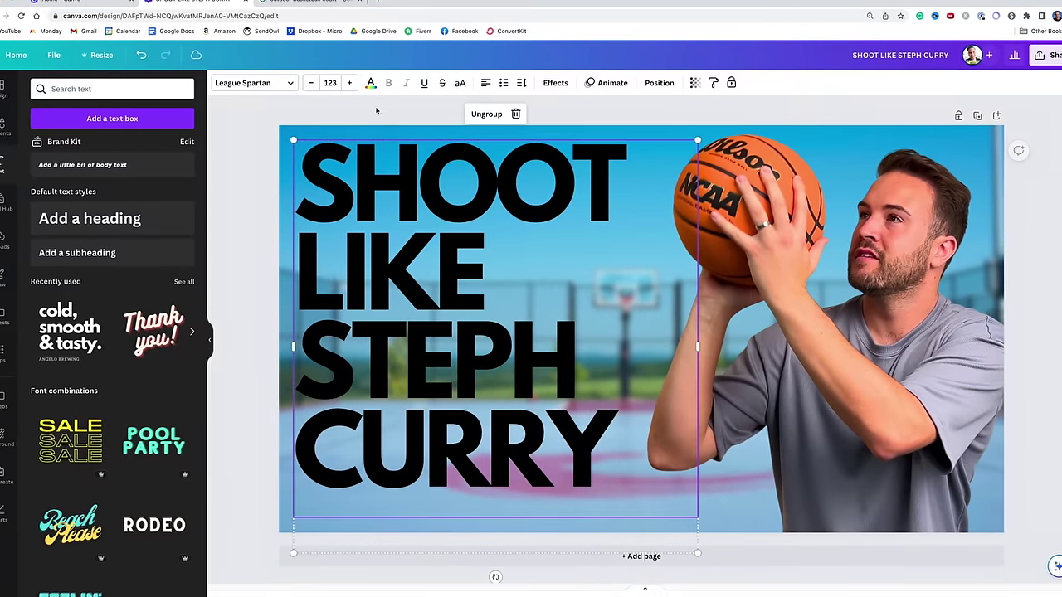
# Step: Change the SHOOT LIKE STEPH CURRY headline colour from black to white
pyautogui.click(370, 82)
pyautogui.click(97, 146)
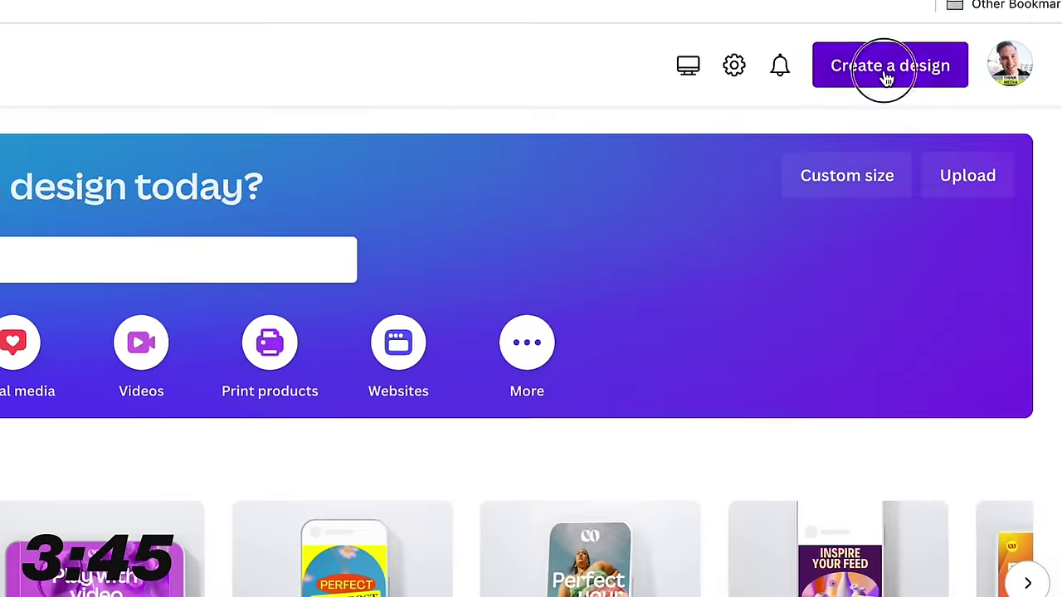
# Step: Start a blank YouTube Thumbnail design and drag the Finder Downloads window over it
pyautogui.click(979, 66)
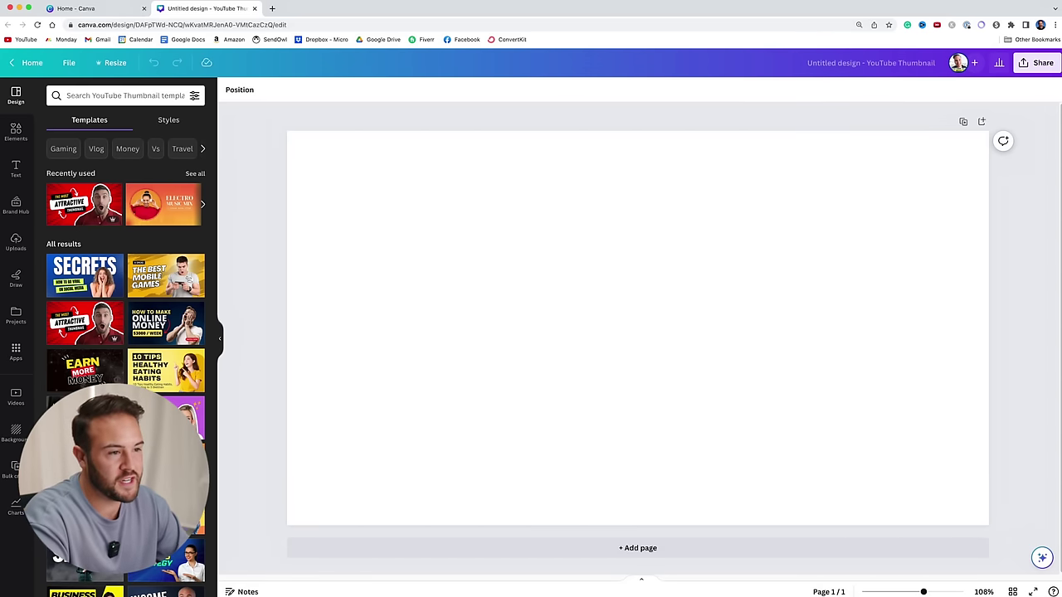
pyautogui.moveTo(1061, 174); pyautogui.dragTo(609, 182)
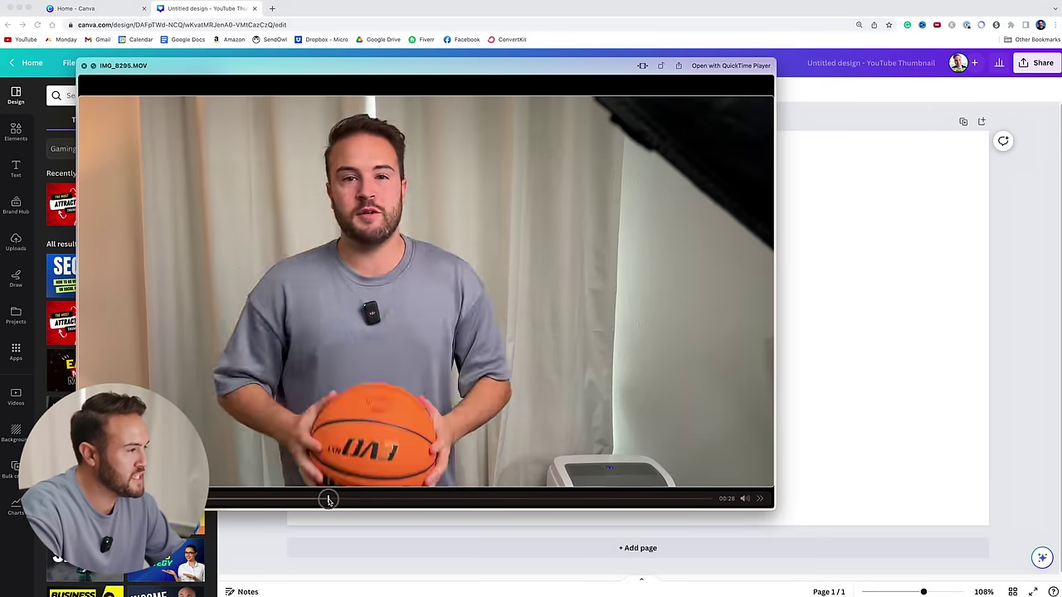
# Step: Scrub IMG_8295.MOV to the shooting pose near 00:13 and screenshot that frame
pyautogui.moveTo(327, 499); pyautogui.dragTo(432, 503)
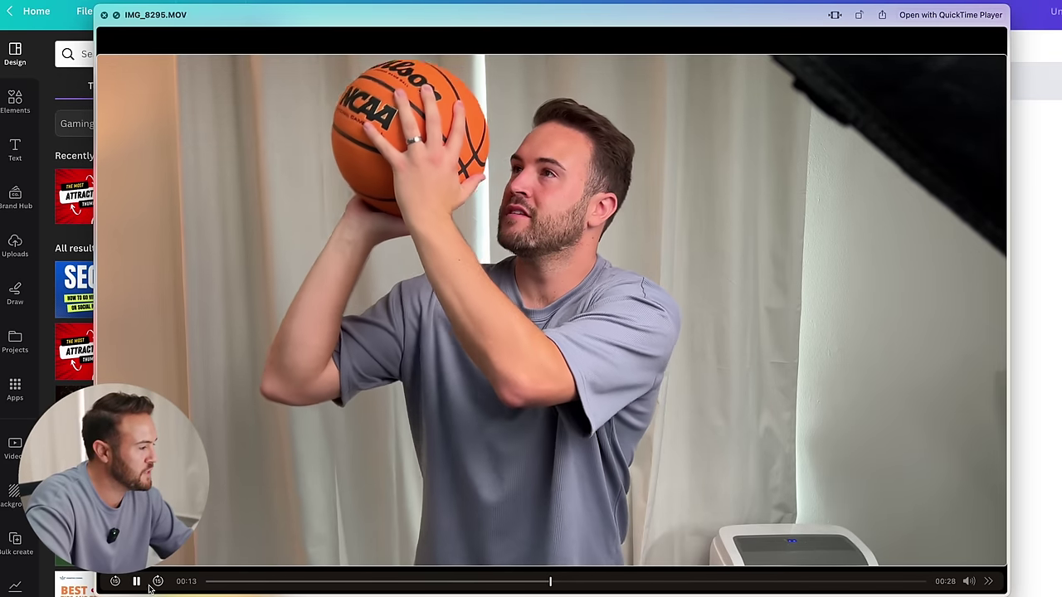
pyautogui.moveTo(559, 585); pyautogui.dragTo(545, 586)
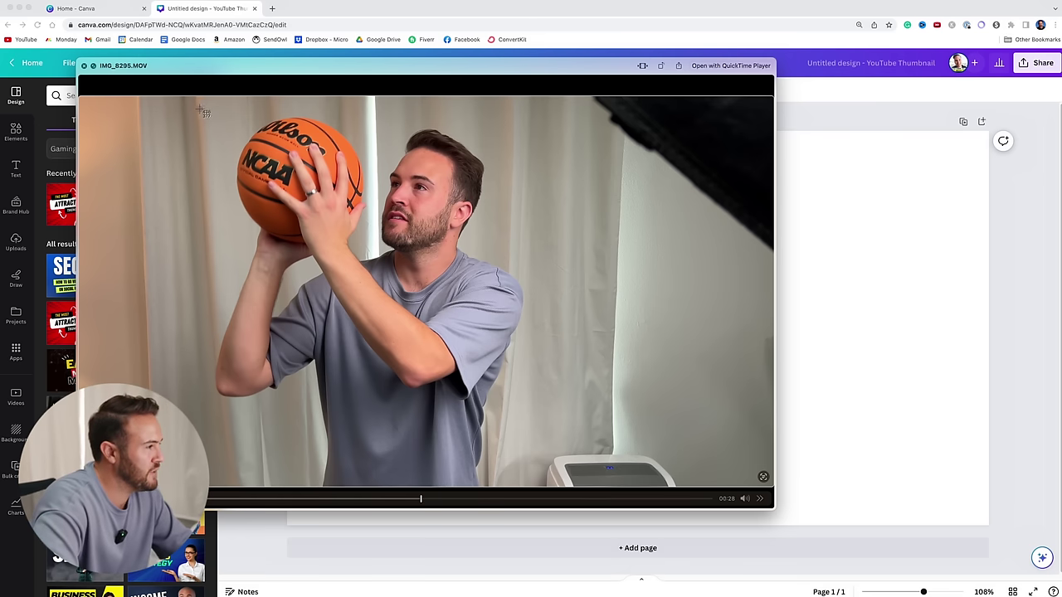
pyautogui.moveTo(292, 153); pyautogui.dragTo(536, 481)
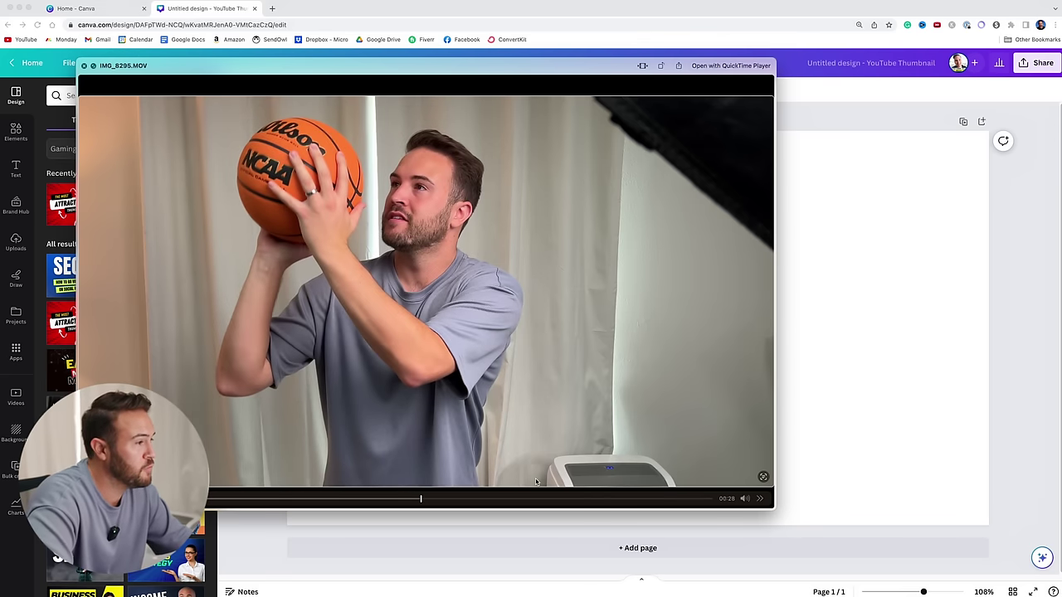
# Step: Drag the shooting-pose screenshot from the Desktop onto the Canva page
pyautogui.click(84, 65)
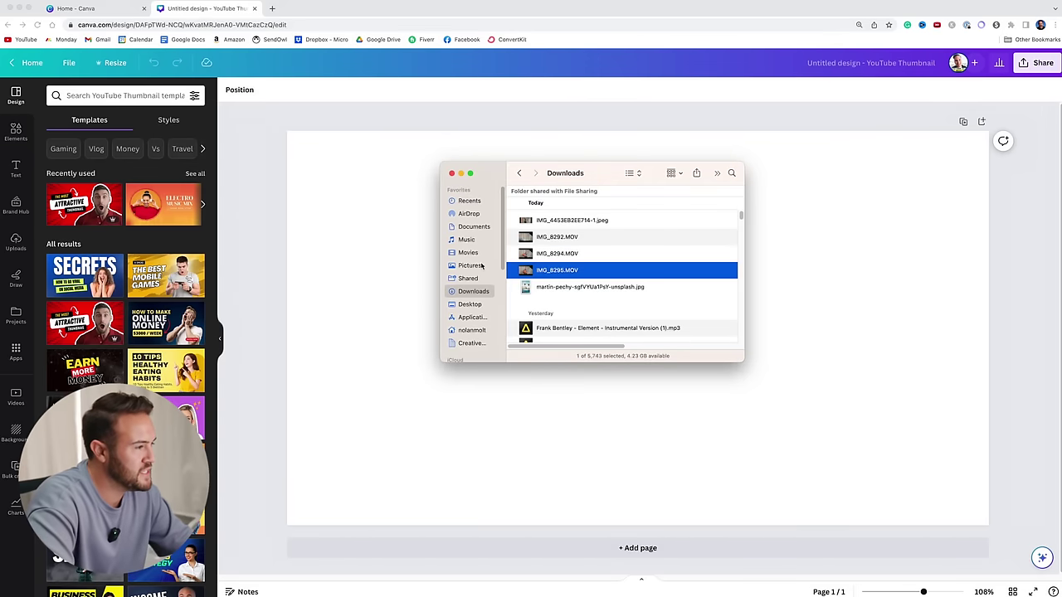
pyautogui.scroll(-1, 476, 319)
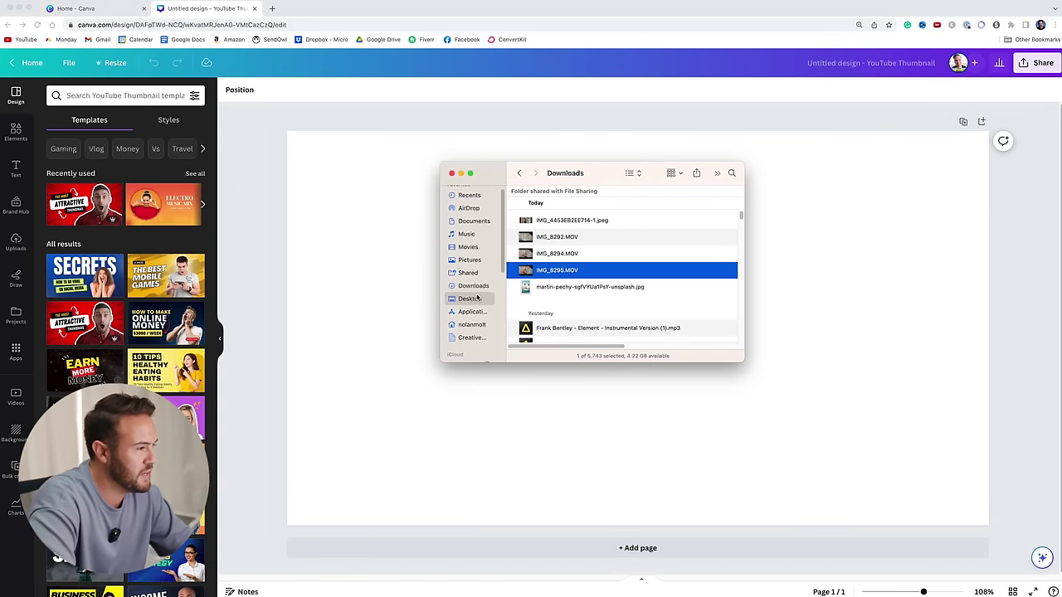
pyautogui.click(478, 299)
pyautogui.click(549, 218)
pyautogui.moveTo(549, 220); pyautogui.dragTo(660, 285)
# Step: Enlarge the screenshot and shift it to the right side of the page
pyautogui.moveTo(767, 193); pyautogui.dragTo(841, 141)
pyautogui.press('super+z')
pyautogui.moveTo(574, 154); pyautogui.dragTo(651, 187)
# Step: Remove the photo's background with BG Remover, then enlarge the cutout against the right edge
pyautogui.click(244, 92)
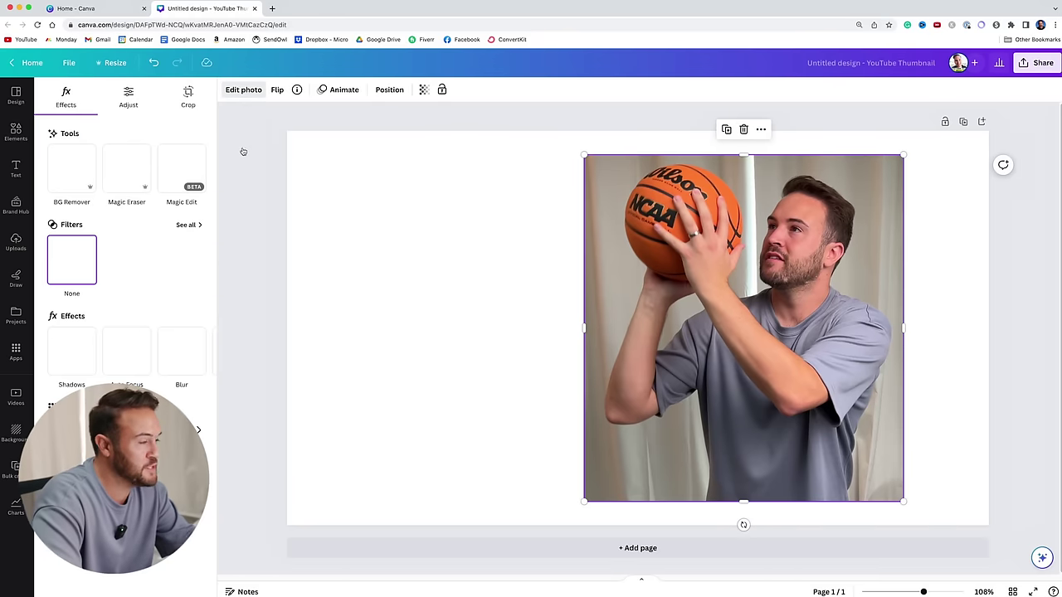
pyautogui.click(69, 169)
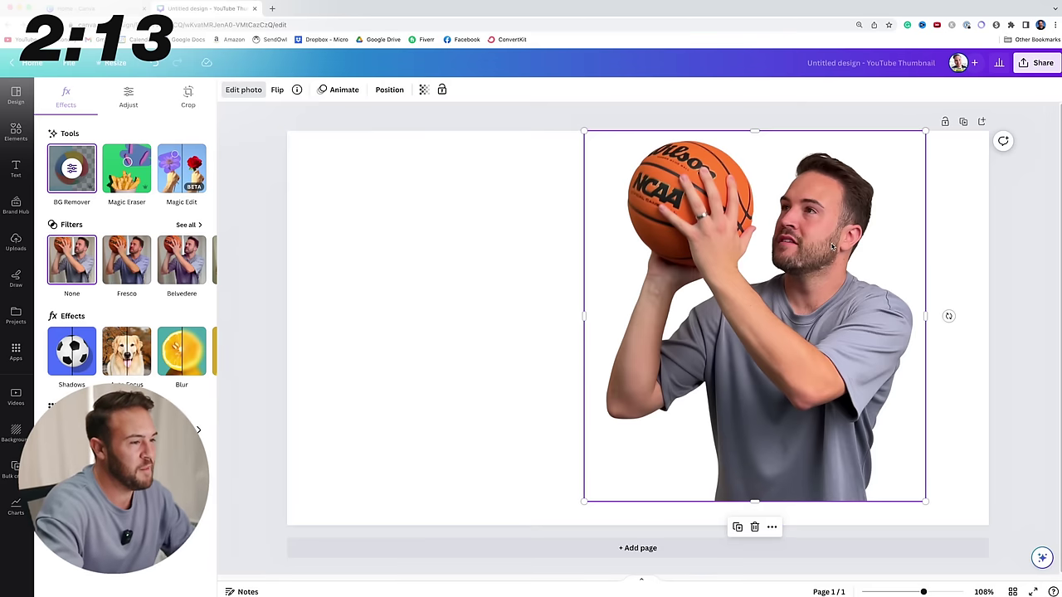
pyautogui.moveTo(832, 246); pyautogui.dragTo(906, 247)
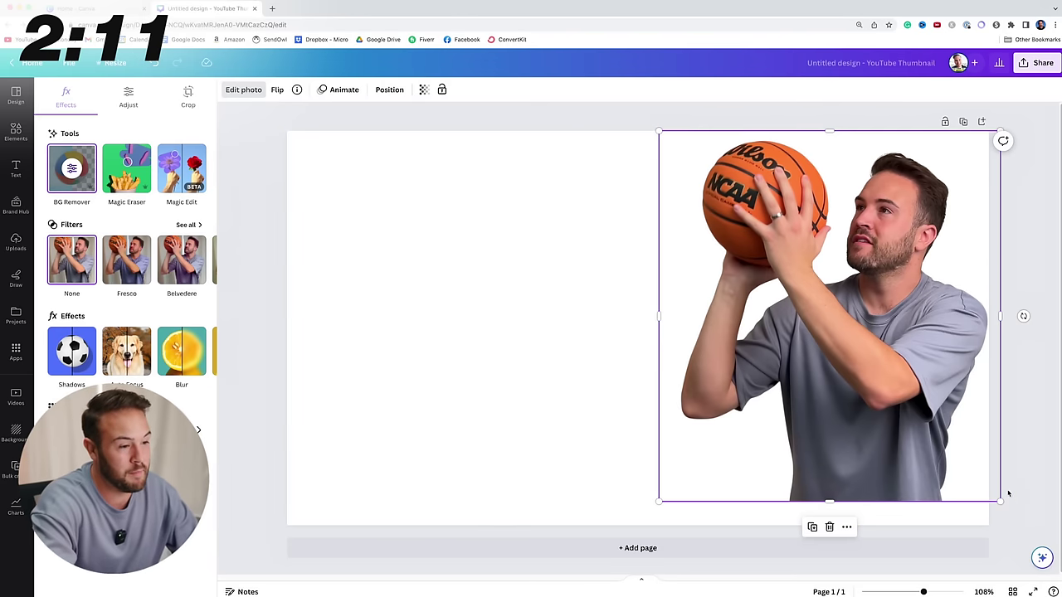
pyautogui.moveTo(1000, 501); pyautogui.dragTo(1045, 553)
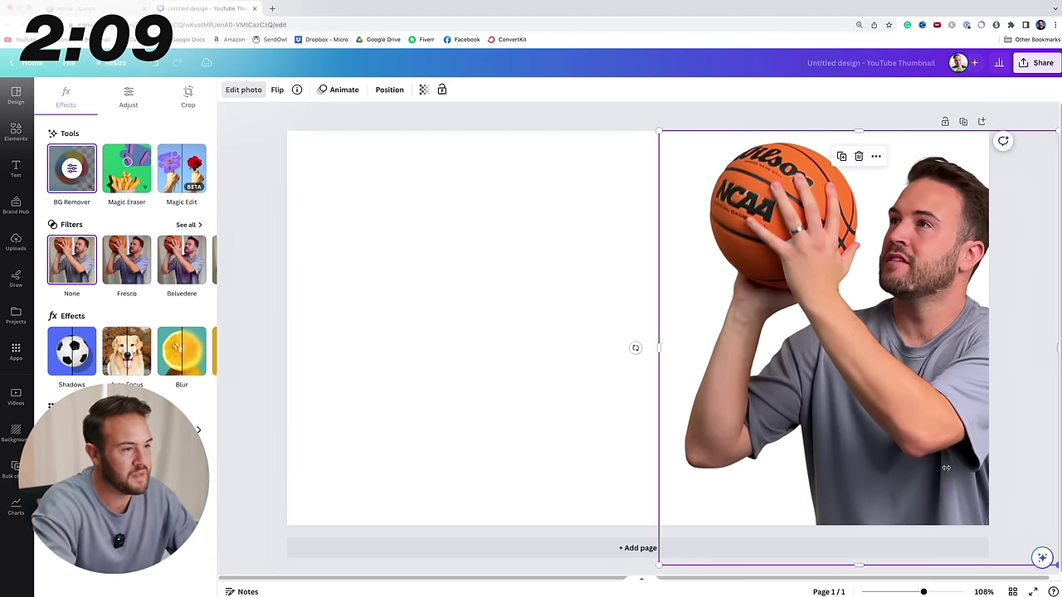
pyautogui.moveTo(943, 462); pyautogui.dragTo(885, 455)
# Step: Search Google Images for 'outdoor basketball court' and copy the VersaCourt court photo
pyautogui.click(272, 8)
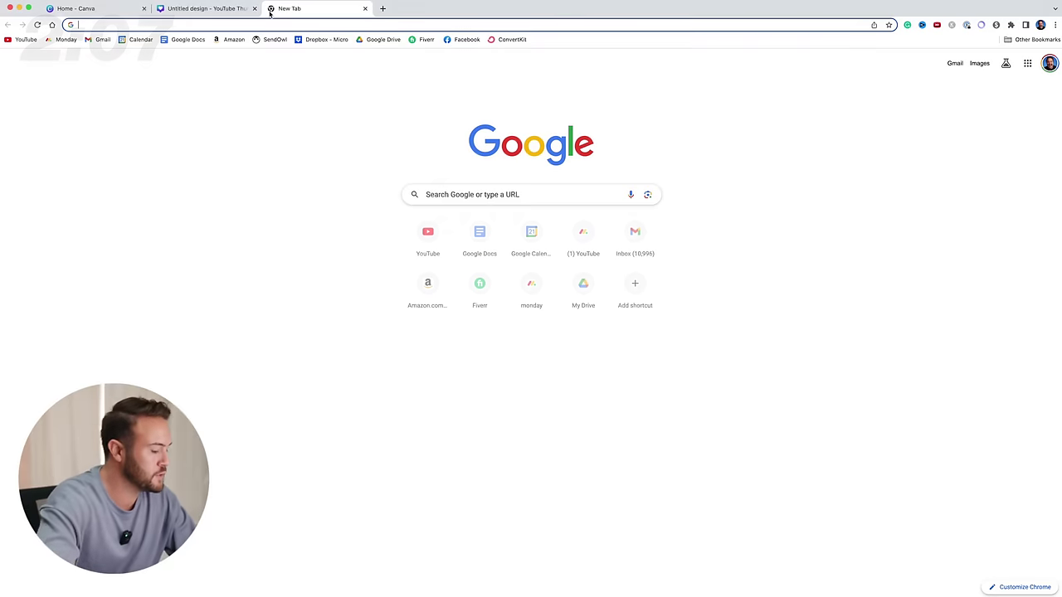
pyautogui.write('outdoor')
pyautogui.press('Return')
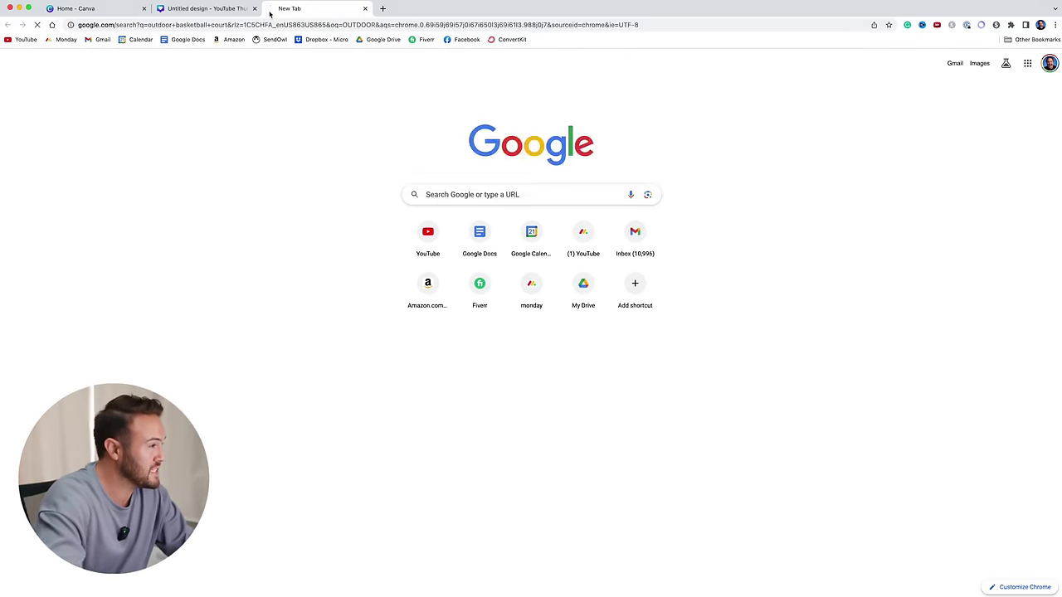
pyautogui.click(110, 96)
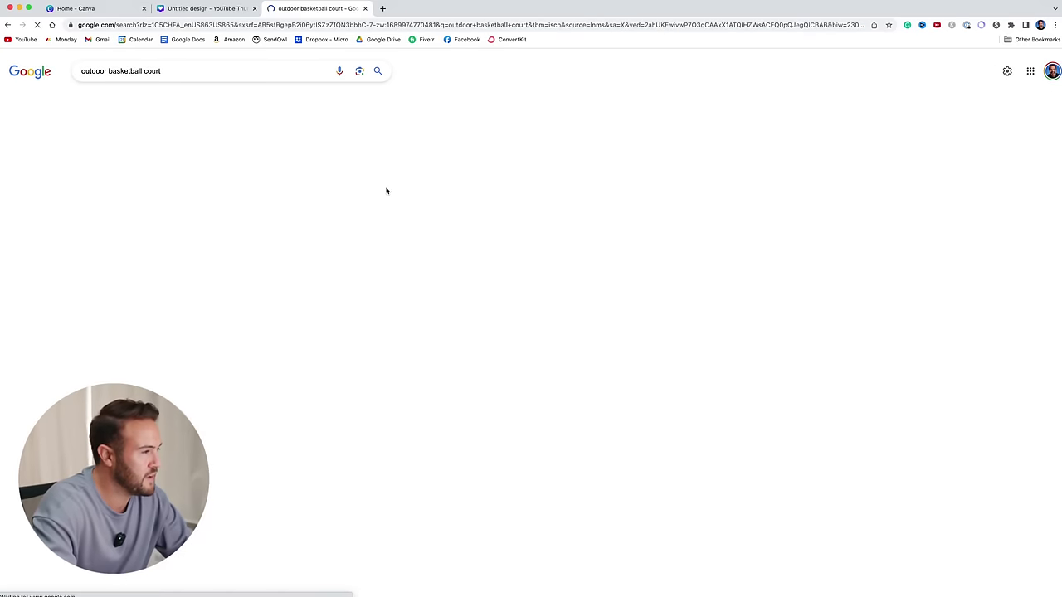
pyautogui.scroll(-5, 418, 334)
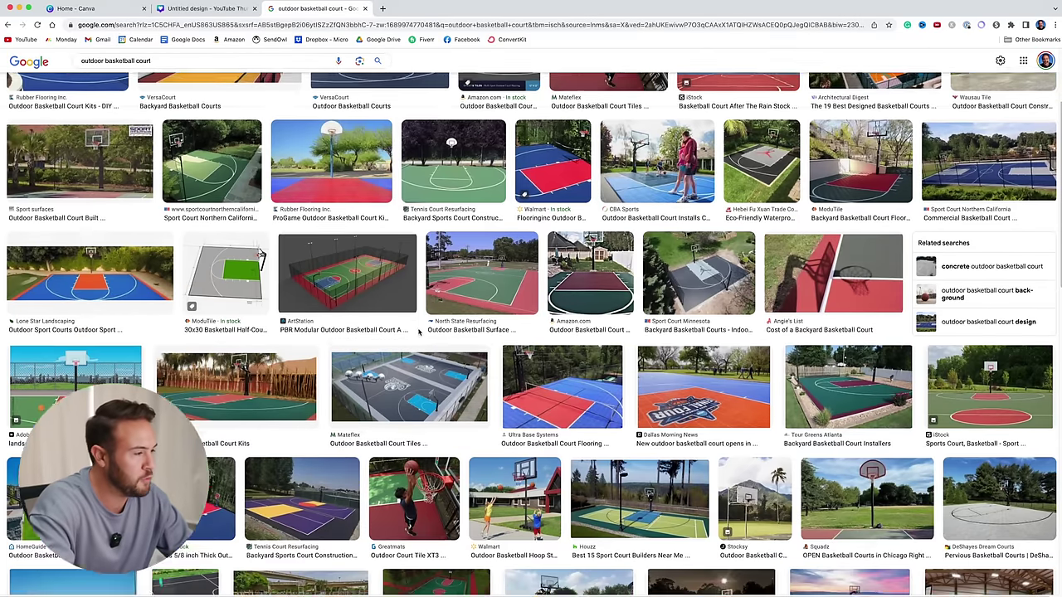
pyautogui.scroll(-2, 419, 333)
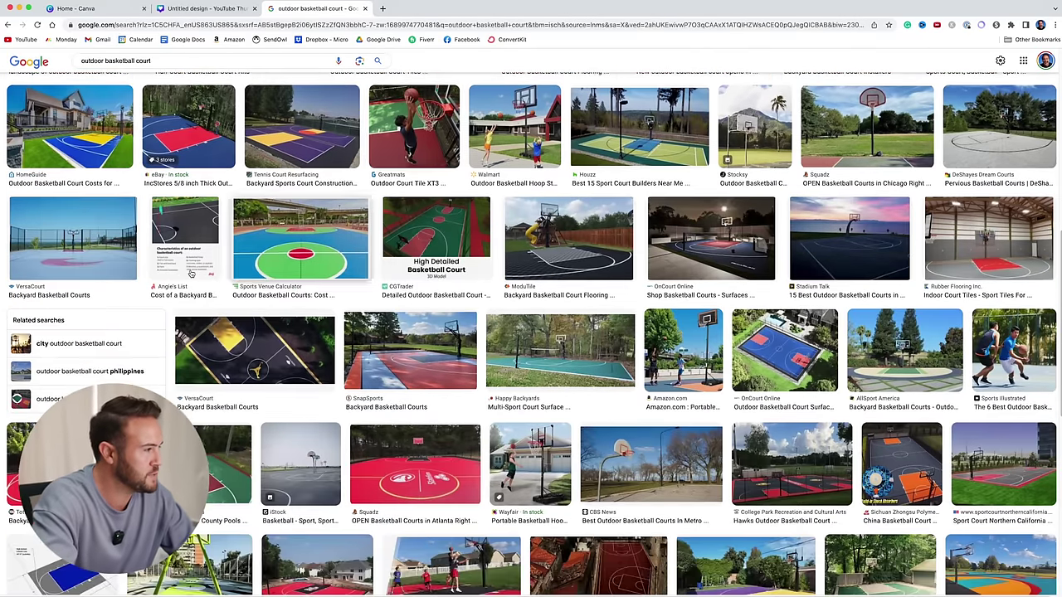
pyautogui.click(102, 240)
pyautogui.rightClick(809, 230)
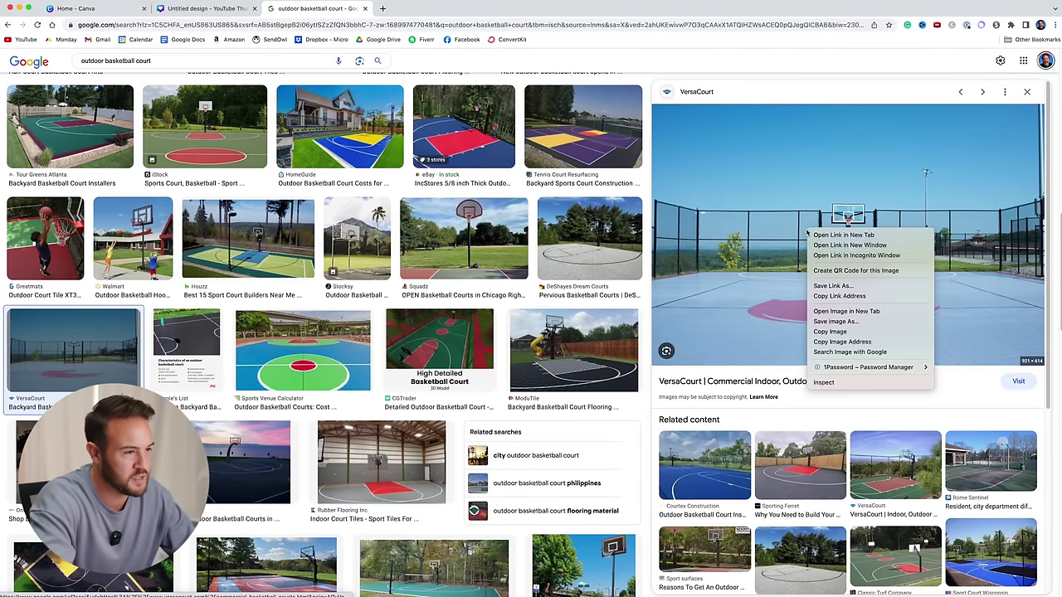
pyautogui.click(859, 331)
# Step: Paste the court photo, send it behind the man, and stretch it to fill the page
pyautogui.click(205, 8)
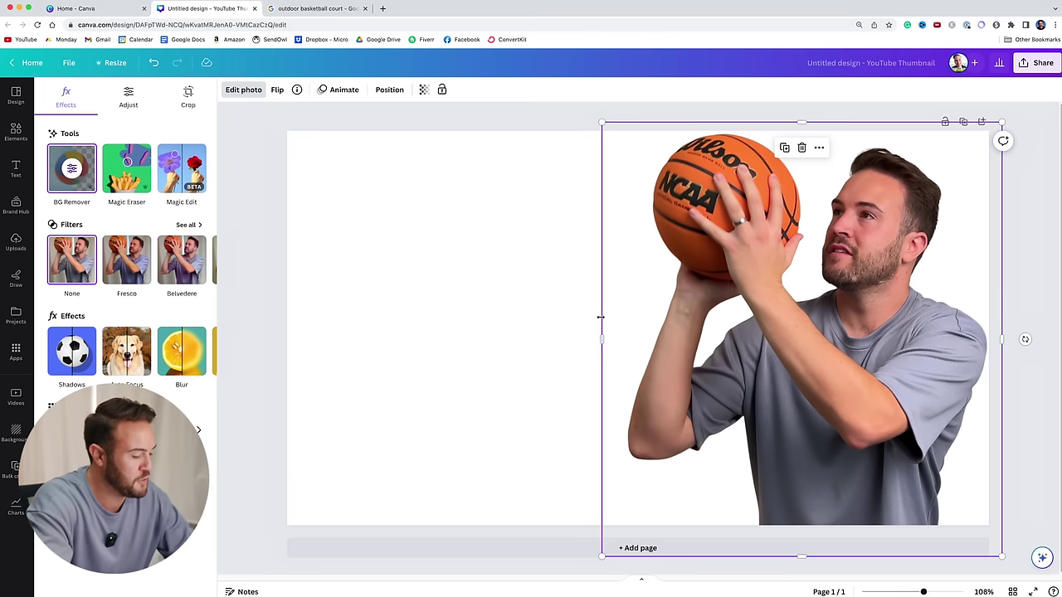
pyautogui.press('super+v')
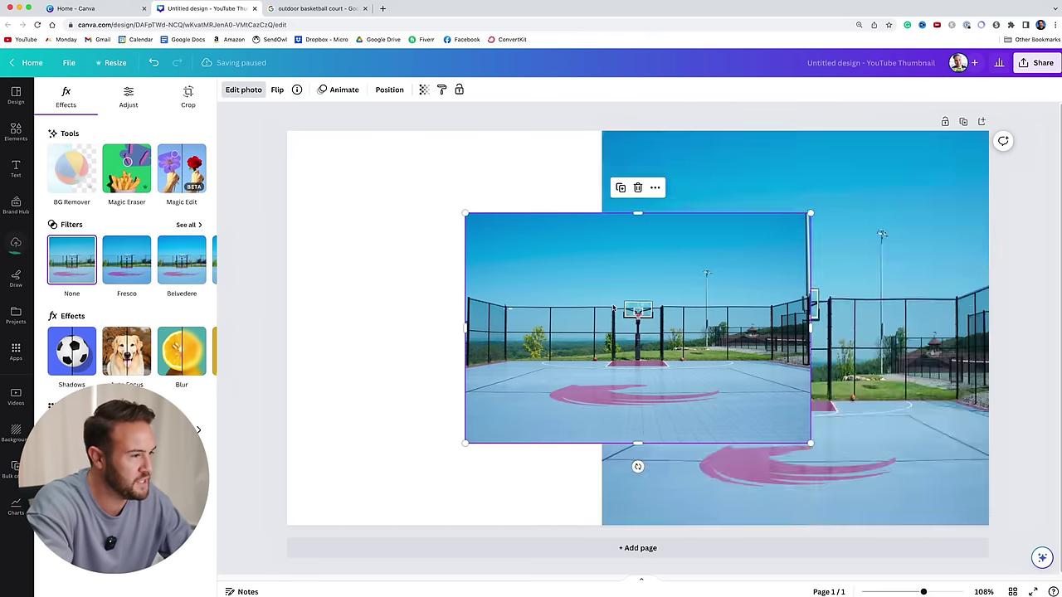
pyautogui.rightClick(662, 276)
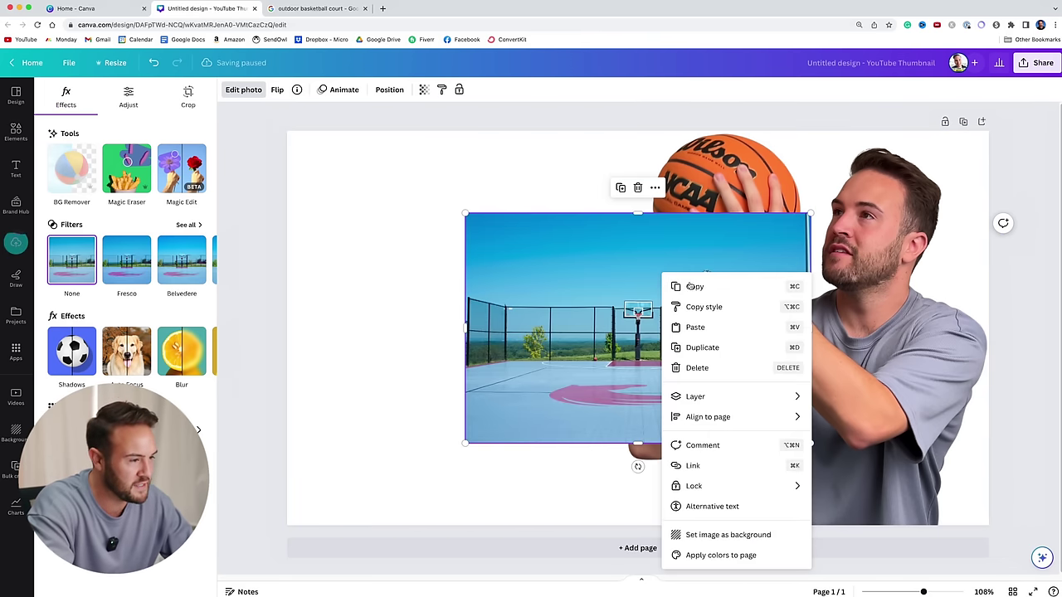
pyautogui.moveTo(791, 398)
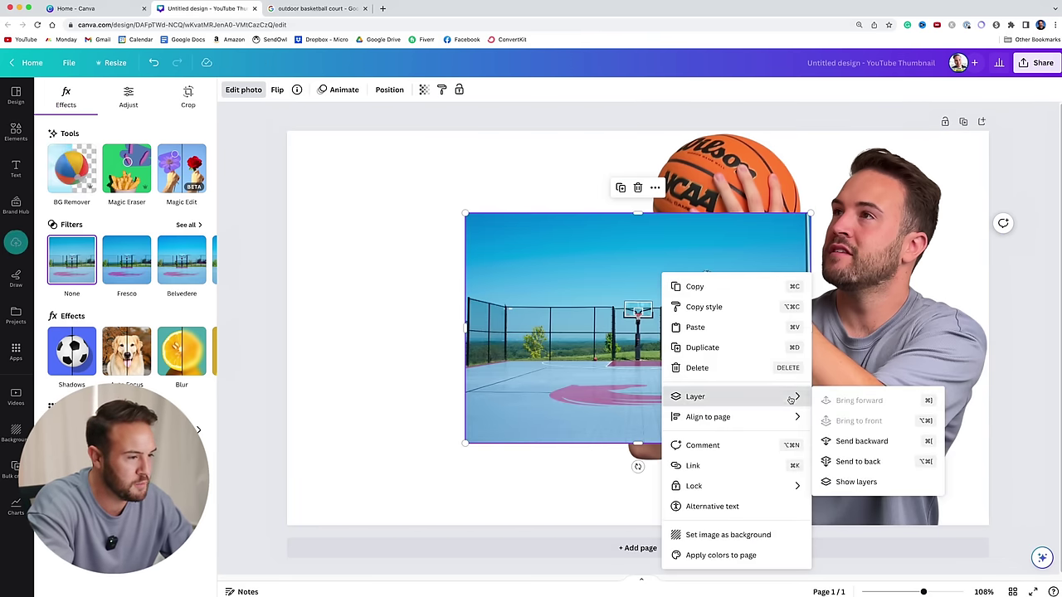
pyautogui.click(863, 443)
pyautogui.moveTo(464, 212); pyautogui.dragTo(297, 131)
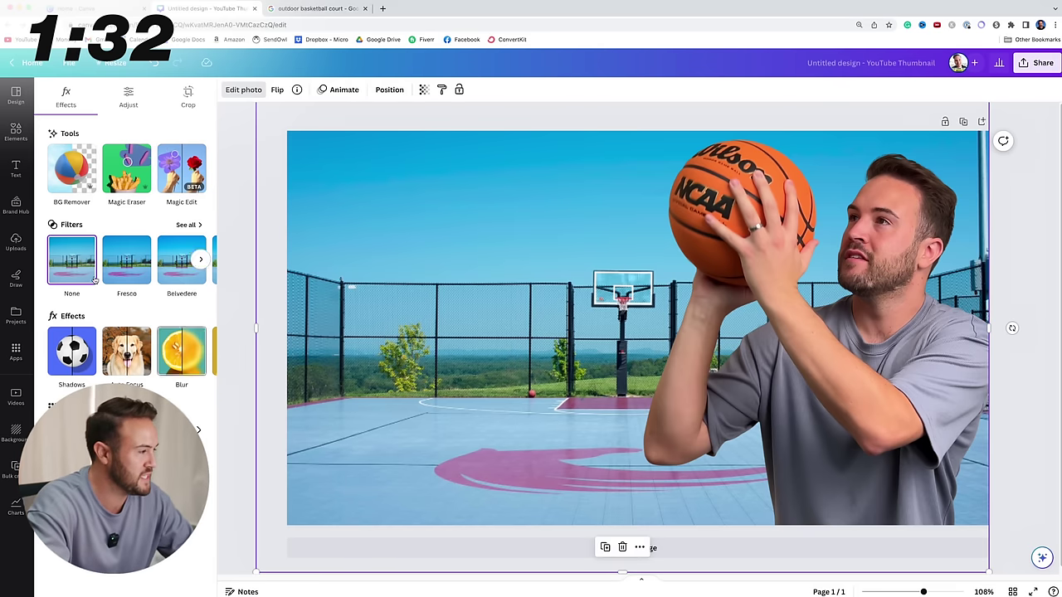
# Step: Blur the court backdrop at intensity 28, then select the cutout man
pyautogui.click(179, 357)
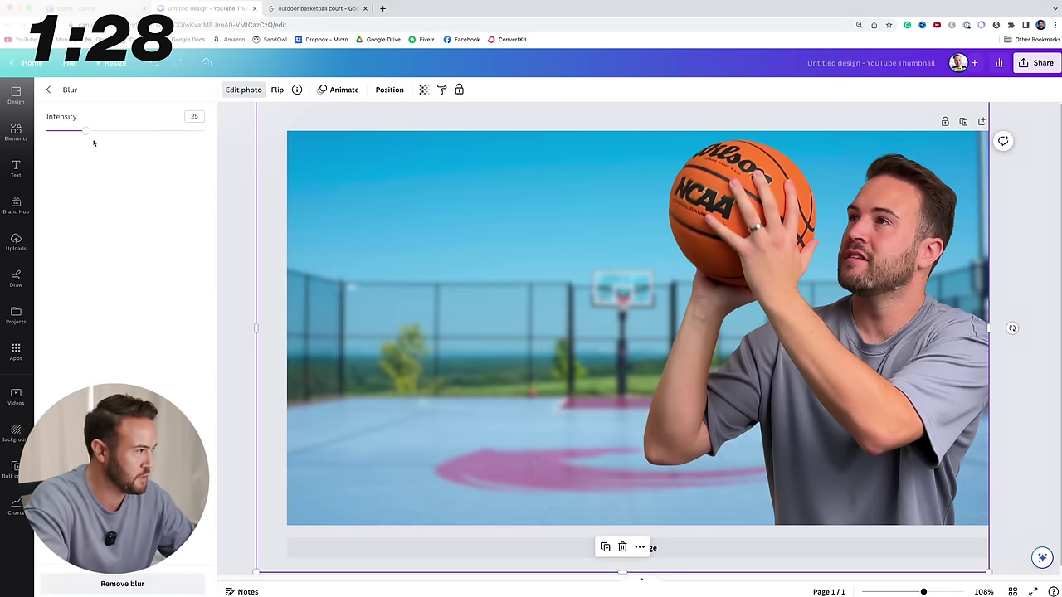
pyautogui.moveTo(81, 131)
pyautogui.mouseDown()
pyautogui.moveTo(61, 130)
pyautogui.moveTo(86, 132)
pyautogui.mouseUp()
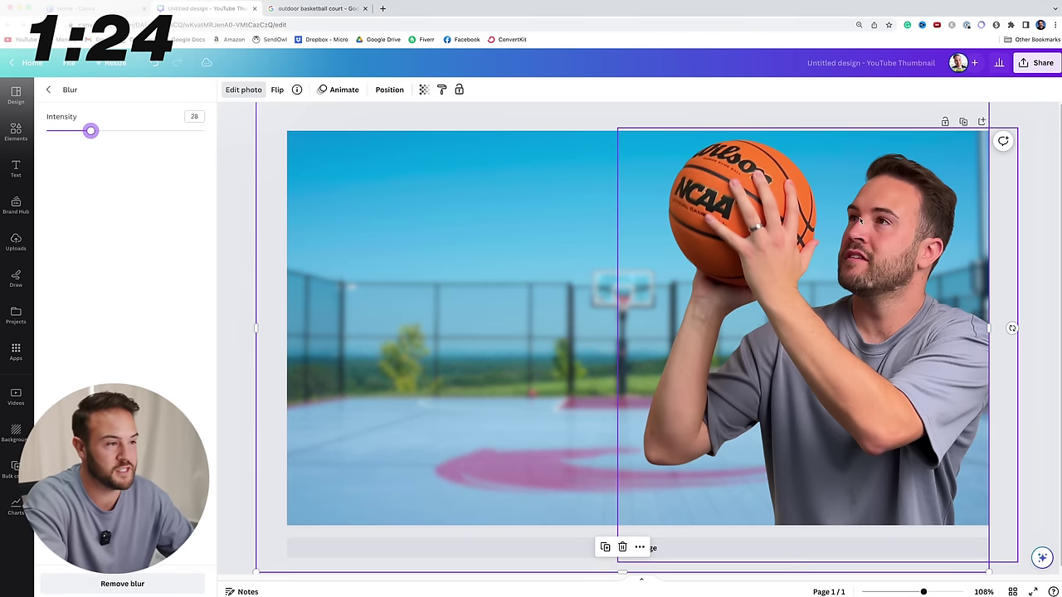
pyautogui.click(51, 90)
pyautogui.click(923, 233)
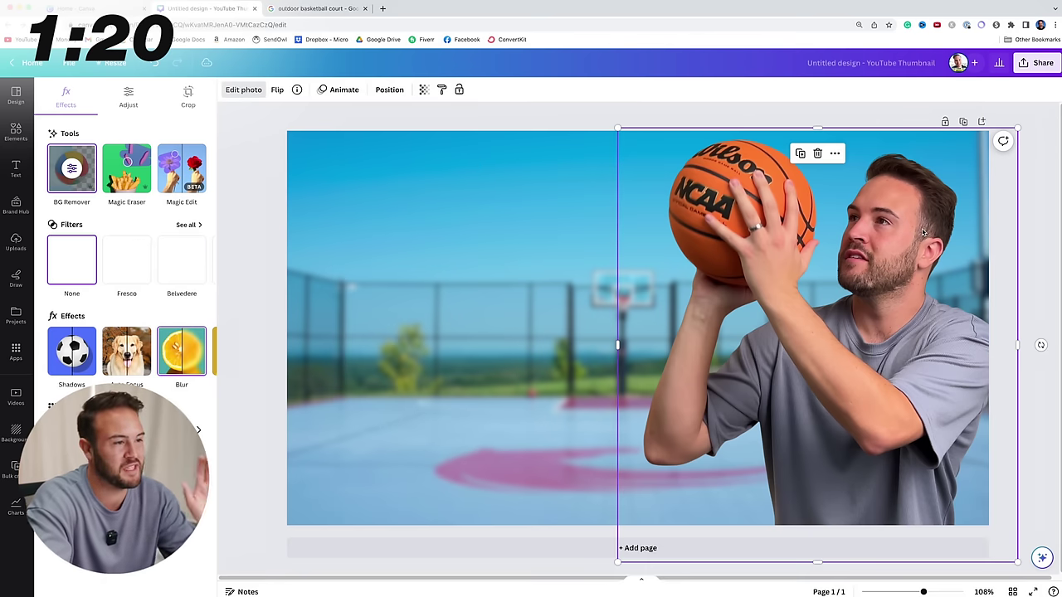
# Step: Adjust the cutout man to temperature 7, brightness 5, contrast 13 and saturation 15
pyautogui.click(143, 104)
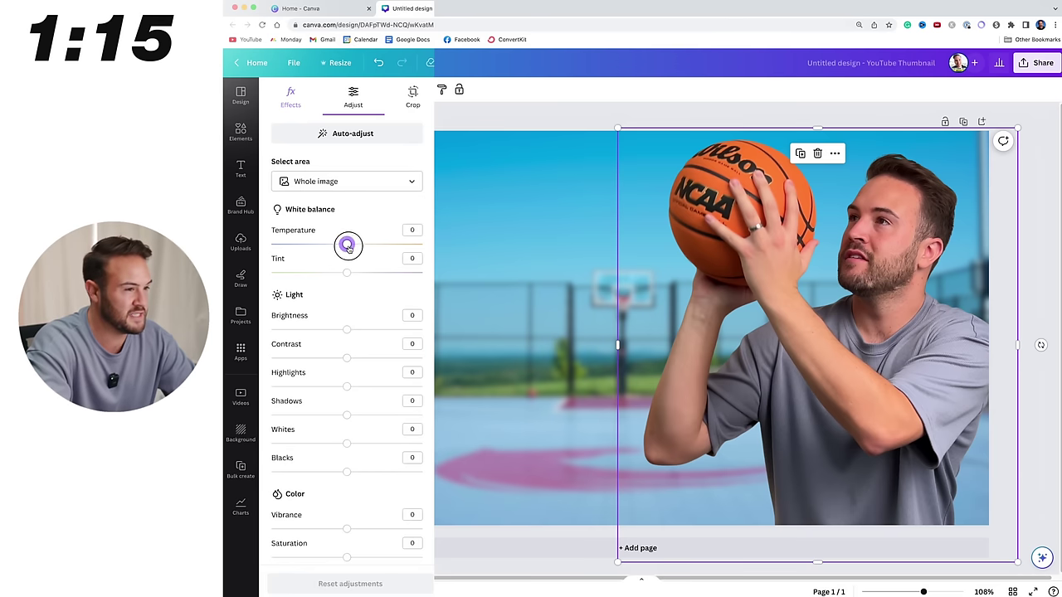
pyautogui.moveTo(348, 247); pyautogui.dragTo(352, 249)
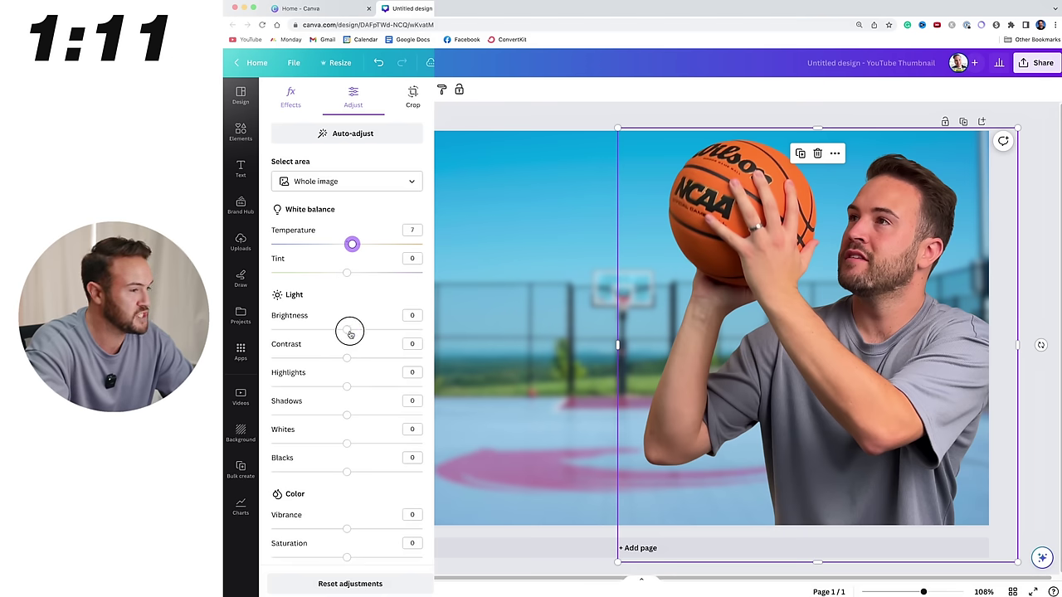
pyautogui.moveTo(348, 331); pyautogui.dragTo(354, 332)
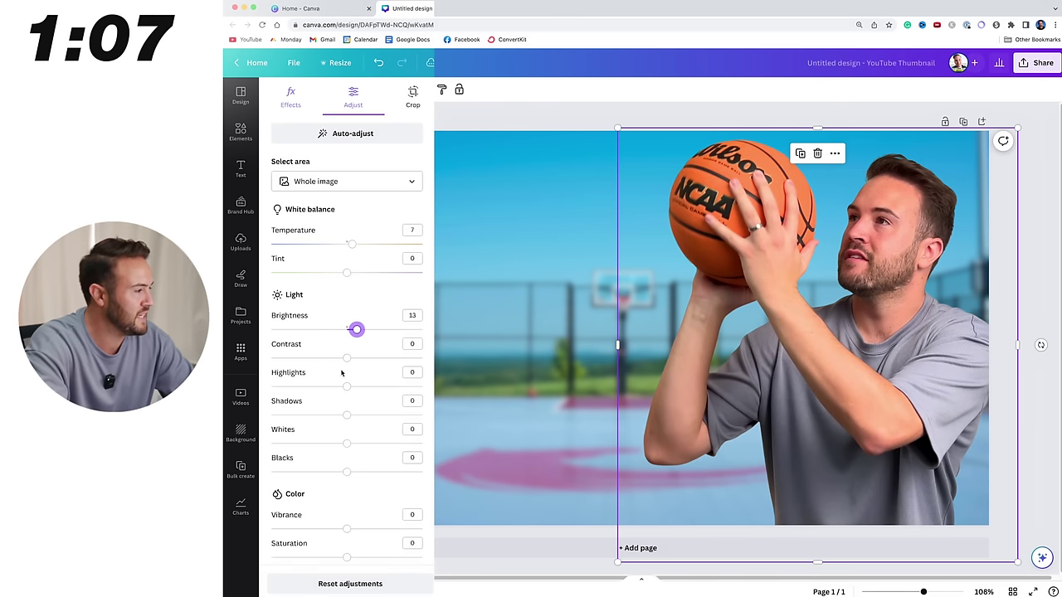
pyautogui.moveTo(351, 360); pyautogui.dragTo(368, 360)
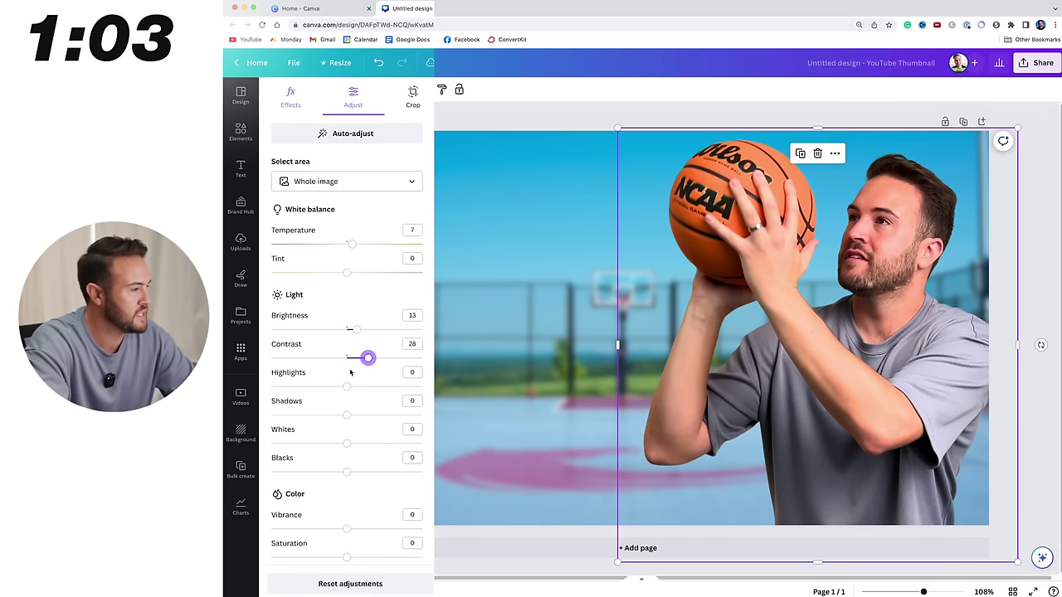
pyautogui.scroll(-3, 337, 393)
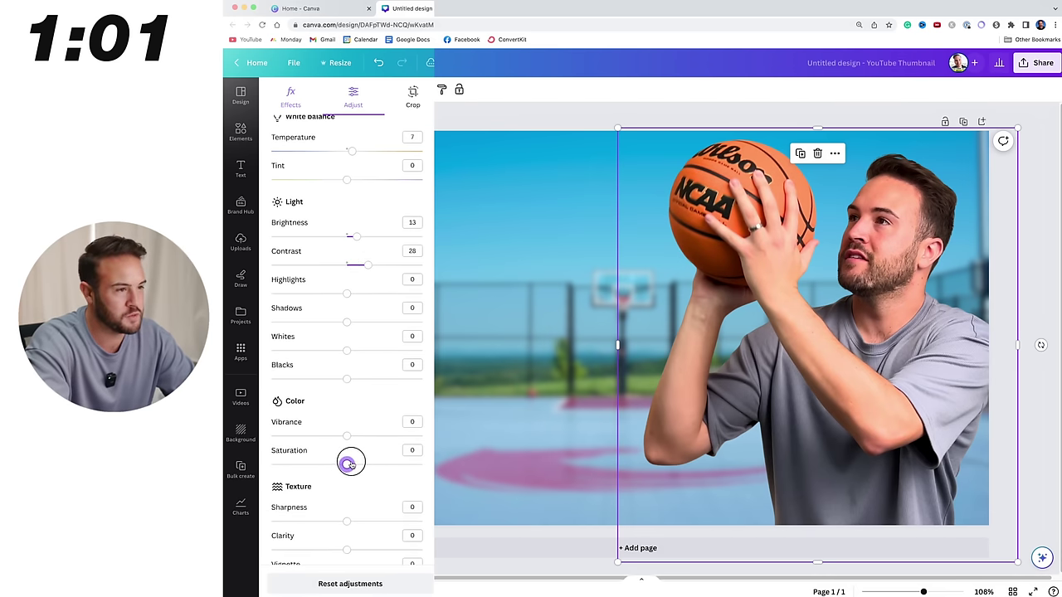
pyautogui.moveTo(348, 463); pyautogui.dragTo(359, 463)
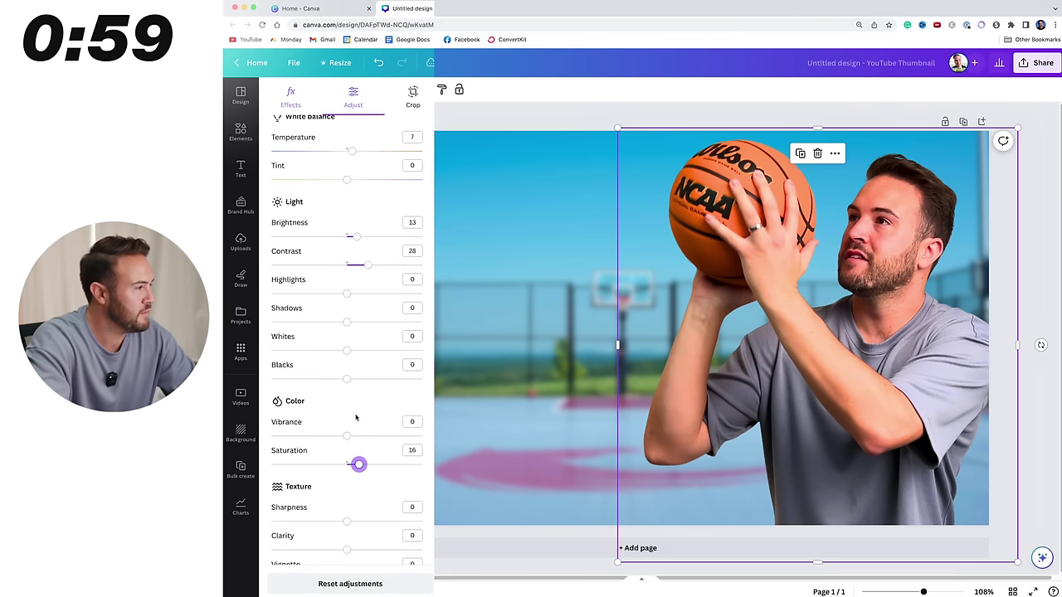
pyautogui.moveTo(357, 240); pyautogui.dragTo(357, 267)
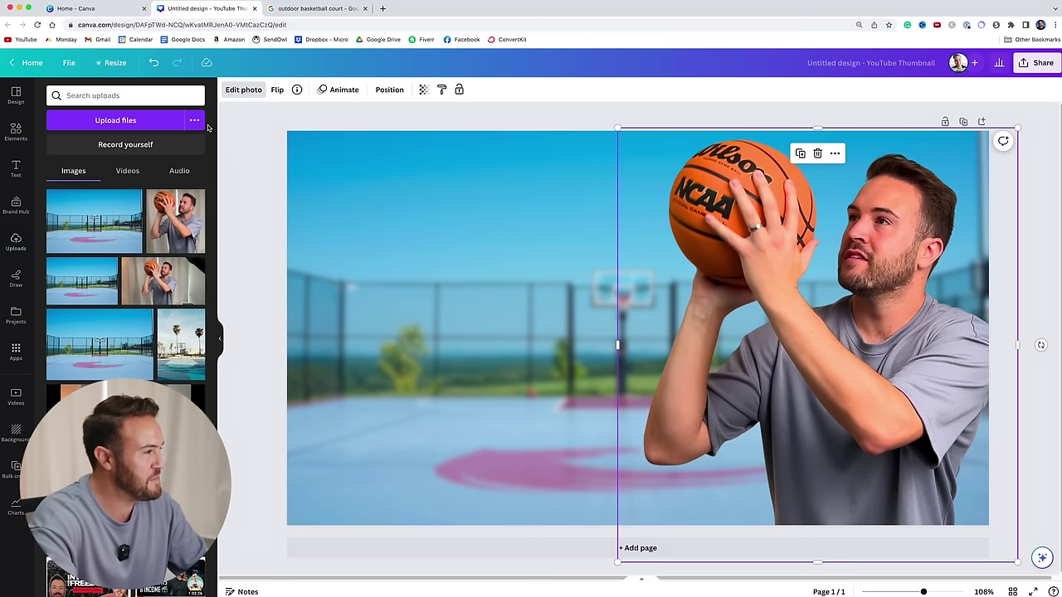
# Step: Add the 'cold, smooth & tasty' text template and retype its heading as SHOOT LIKE STEPH CURRY
pyautogui.click(15, 170)
pyautogui.moveTo(90, 330); pyautogui.dragTo(409, 281)
pyautogui.doubleClick(409, 280)
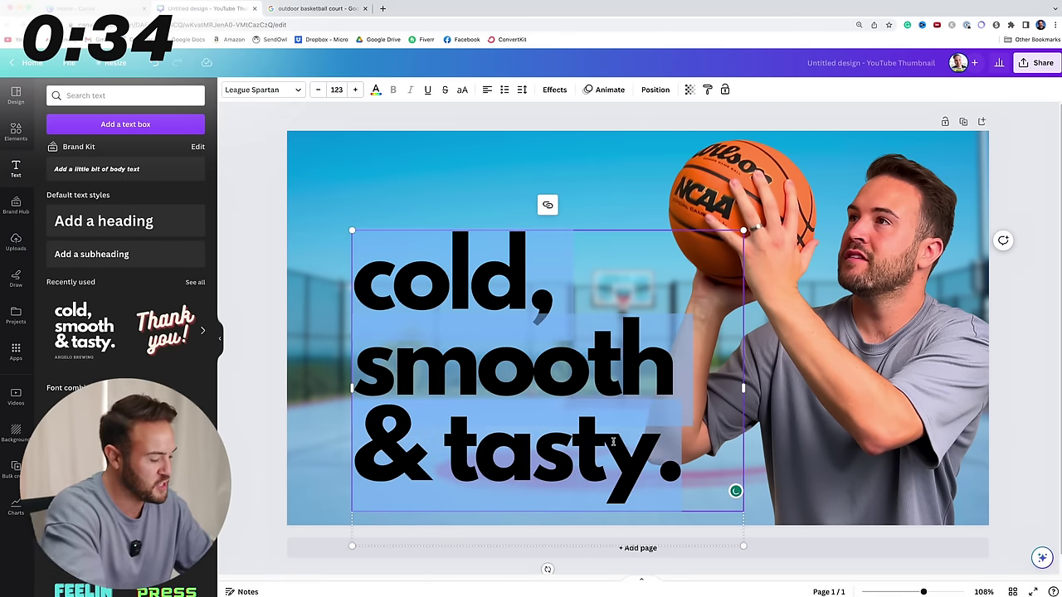
pyautogui.write('SHOOT LIKE ST')
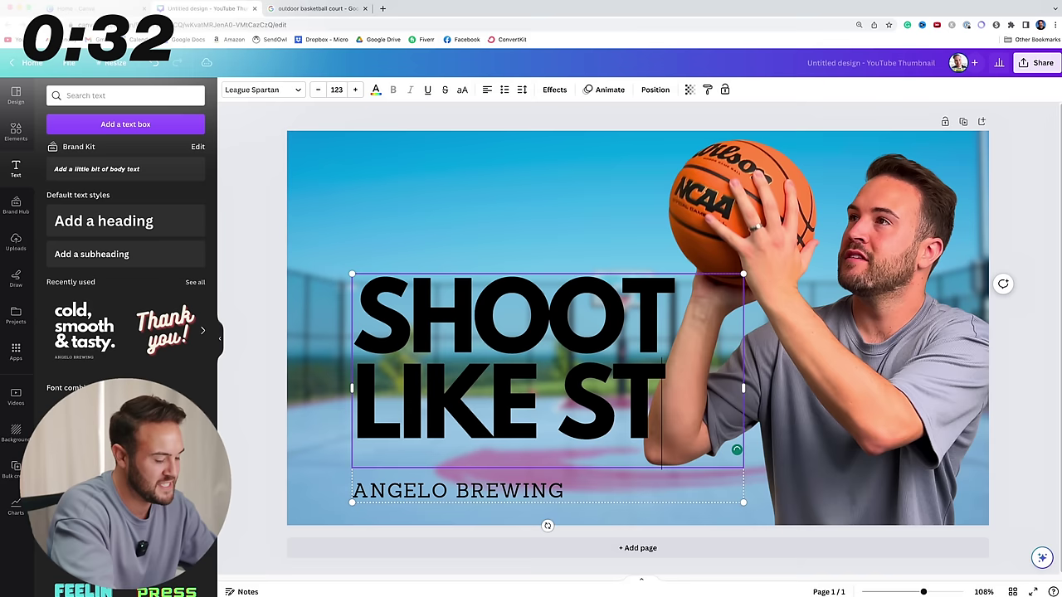
pyautogui.write('EPH CURRY')
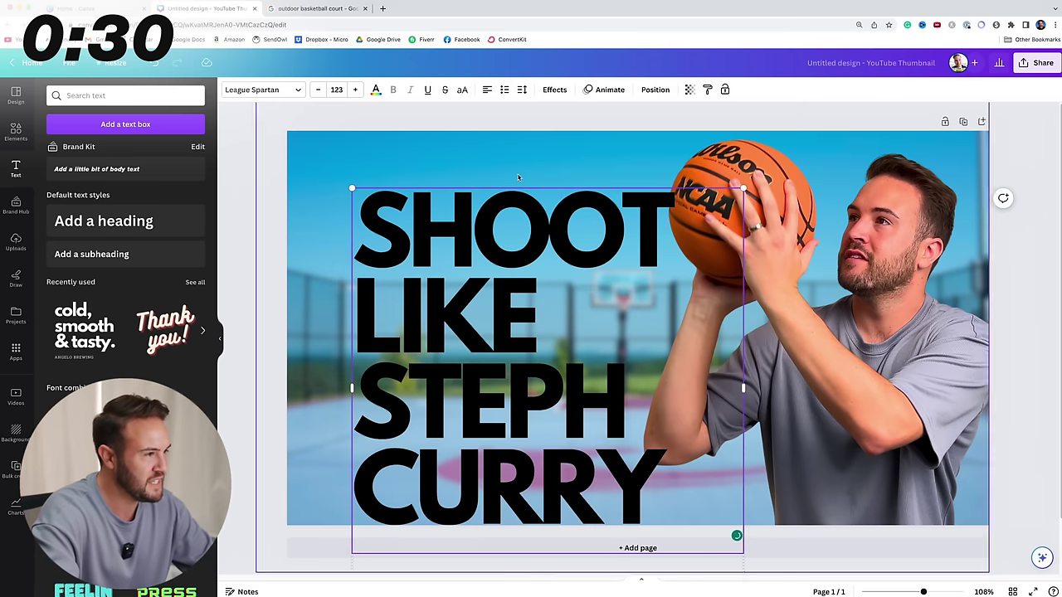
pyautogui.press('Escape')
pyautogui.click(492, 221)
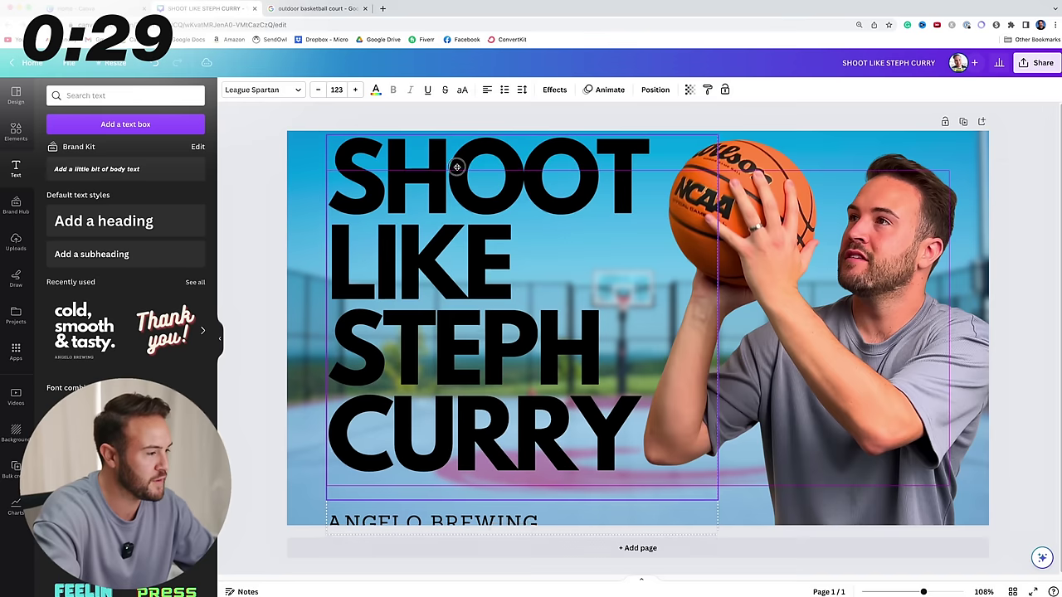
# Step: Delete the template's ANGELO BREWING subtitle box
pyautogui.doubleClick(488, 519)
pyautogui.click(488, 519)
pyautogui.press('BackSpace')
pyautogui.press('BackSpace')
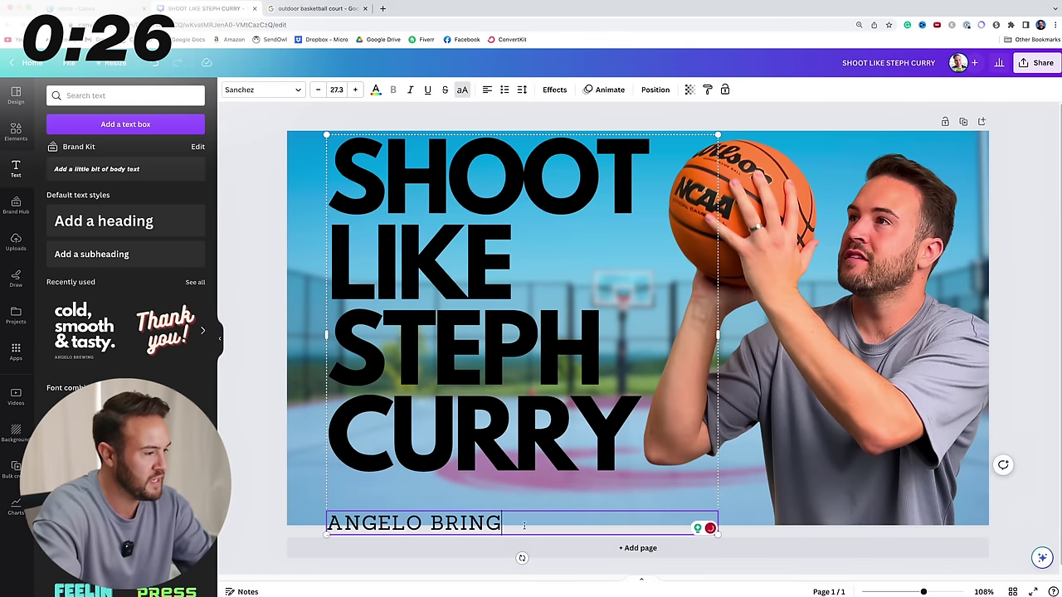
pyautogui.hotkey('ctrl', 'a')
pyautogui.press('BackSpace')
pyautogui.press('Escape')
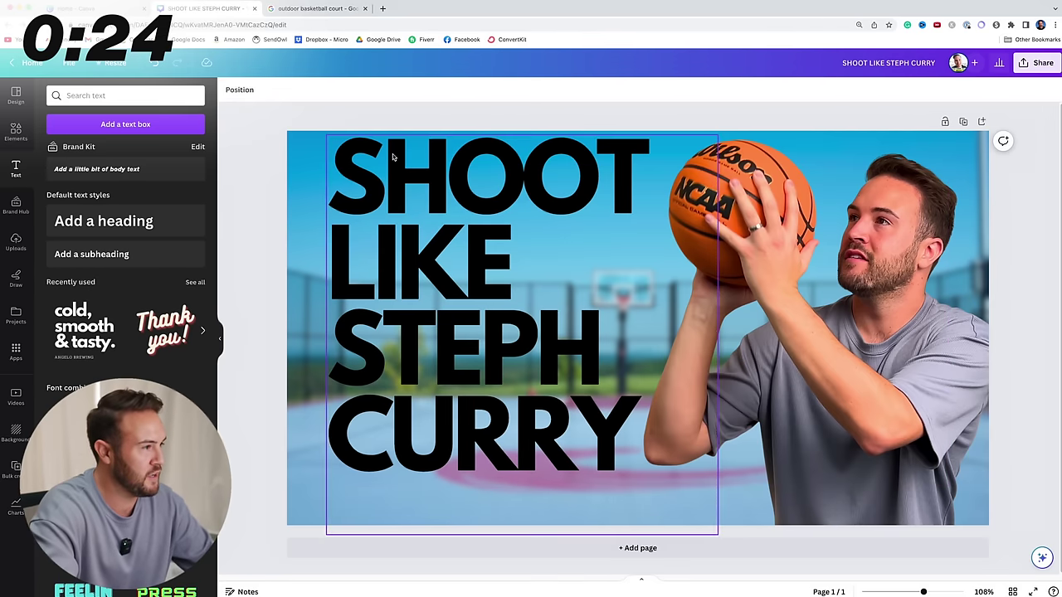
# Step: Make the heading white with a black Shadow: blur 22, offset 35, direction -45, transparency 100
pyautogui.click(375, 91)
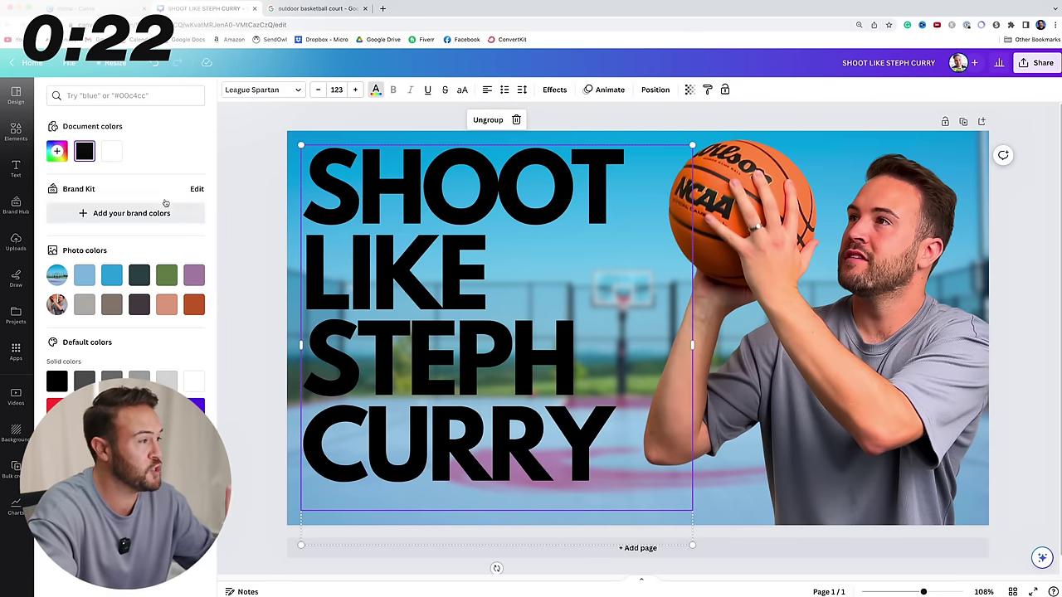
pyautogui.click(111, 150)
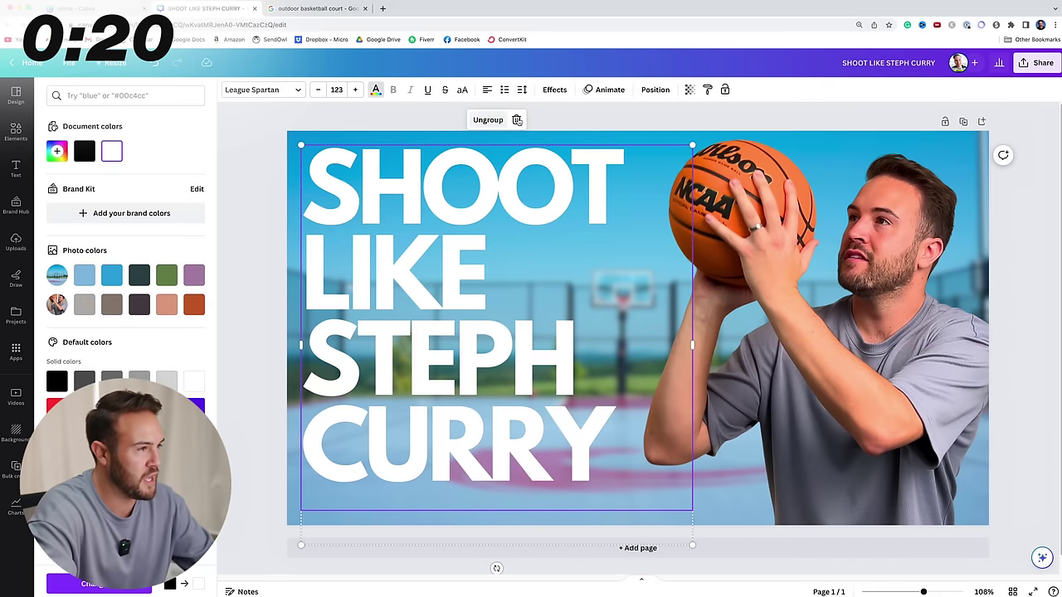
pyautogui.click(554, 90)
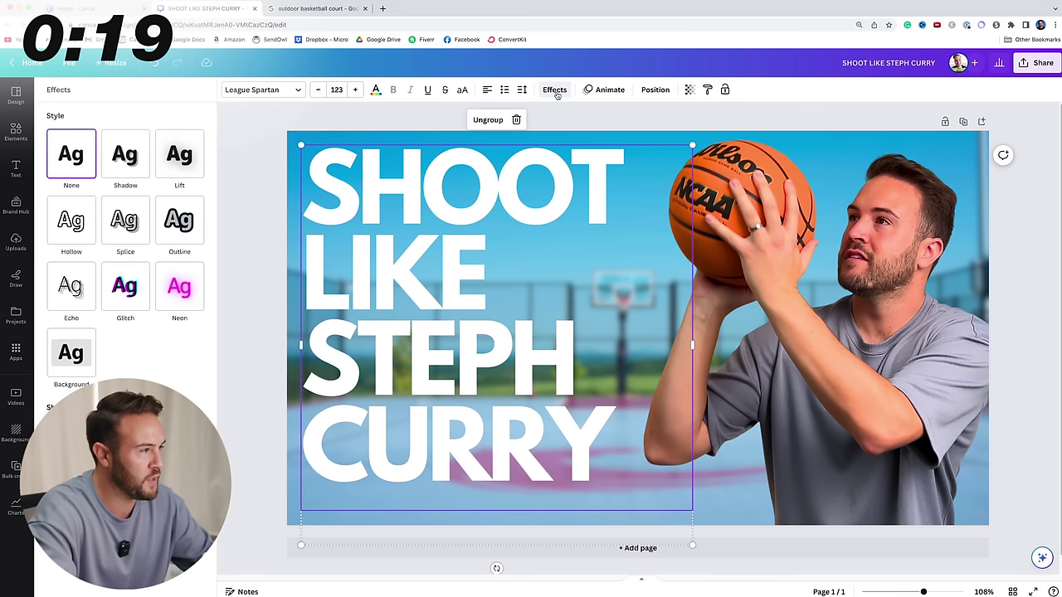
pyautogui.click(125, 153)
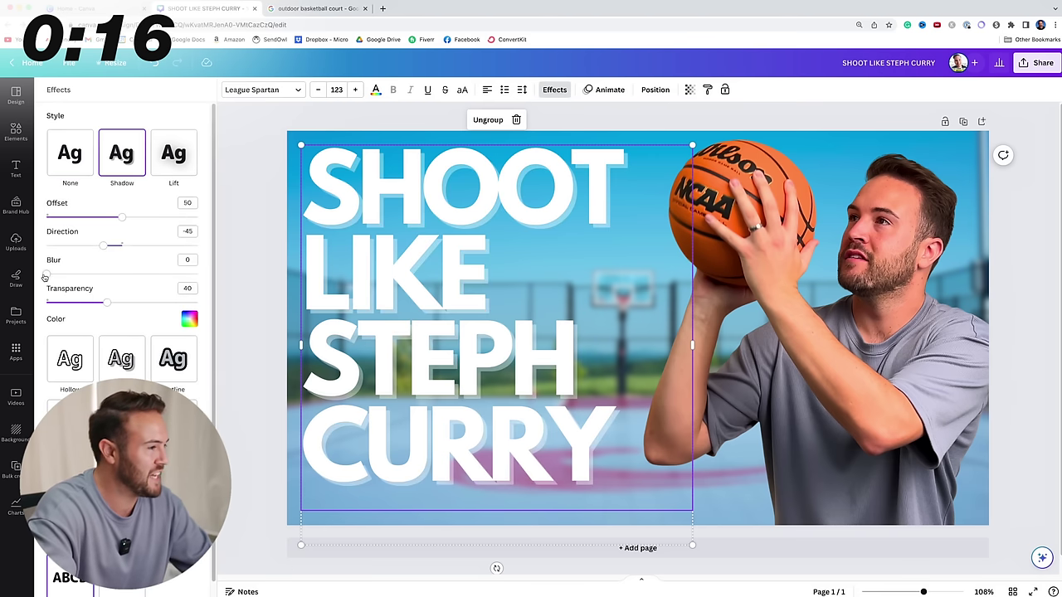
pyautogui.moveTo(46, 274); pyautogui.dragTo(67, 274)
pyautogui.click(190, 318)
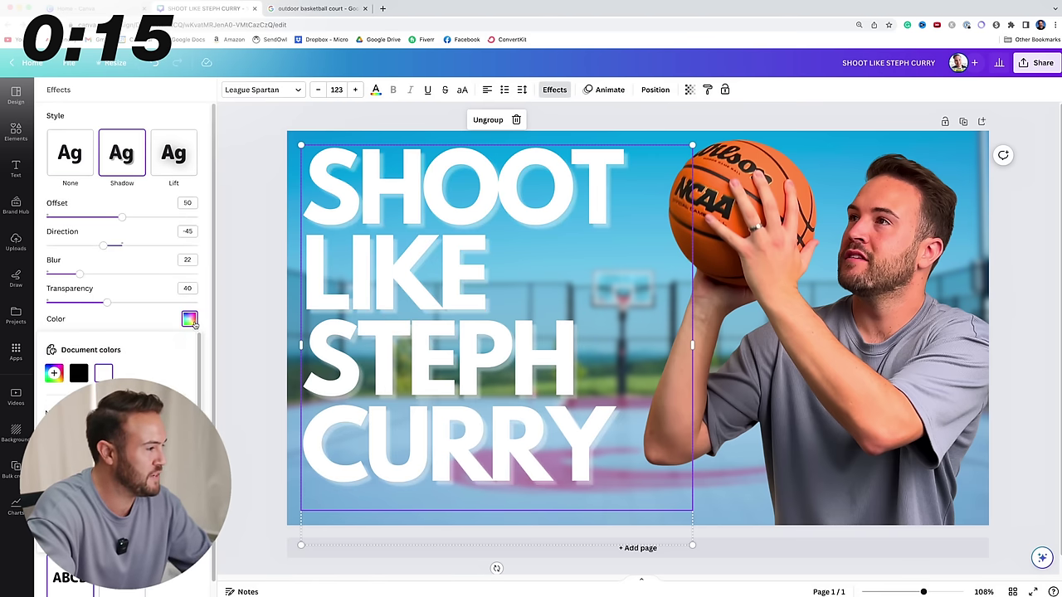
pyautogui.click(79, 373)
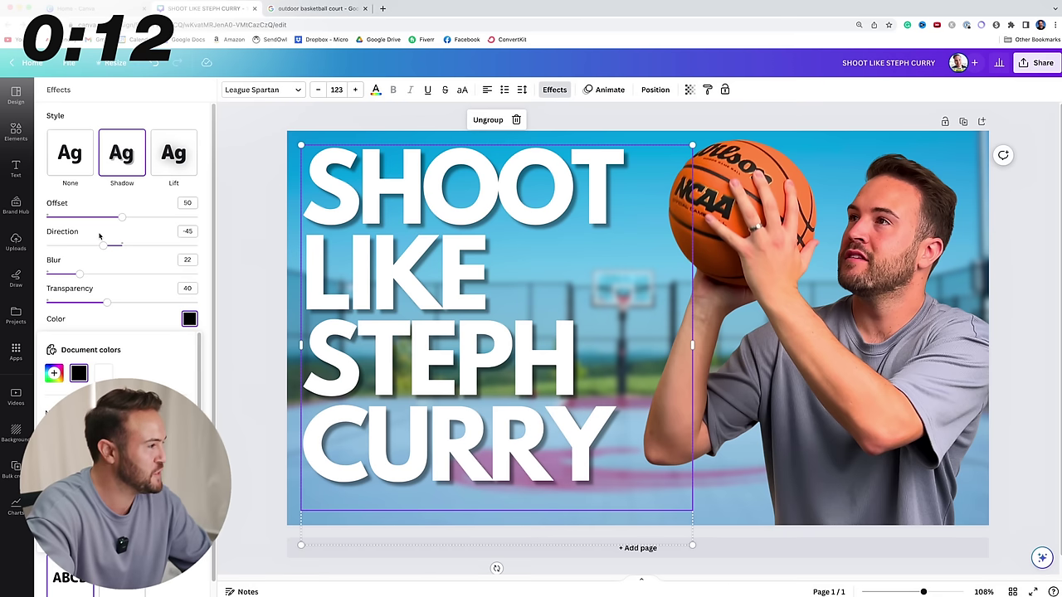
pyautogui.moveTo(122, 217); pyautogui.dragTo(101, 220)
pyautogui.moveTo(107, 304); pyautogui.dragTo(197, 303)
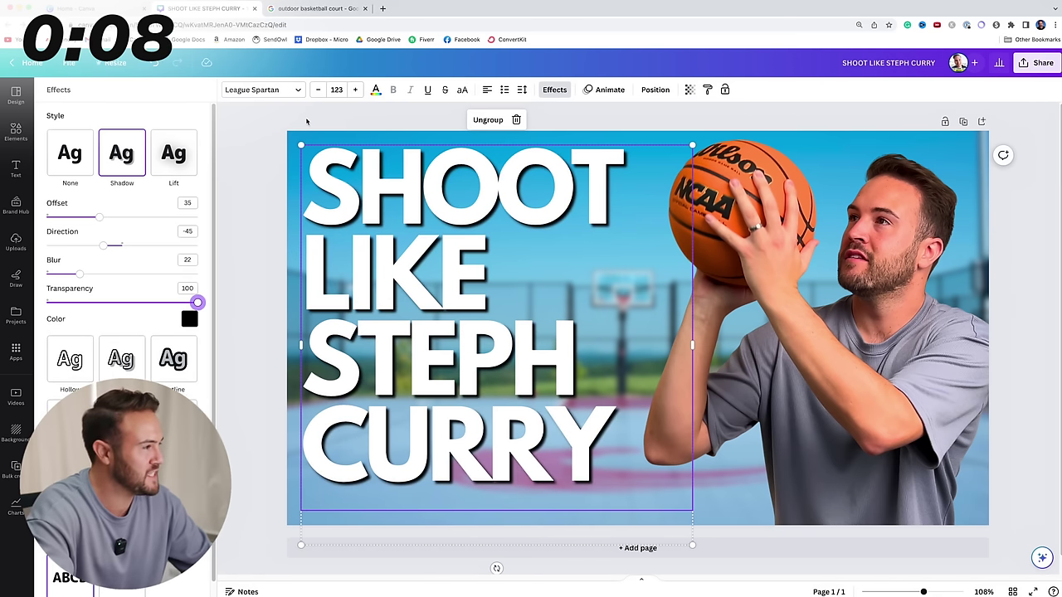
# Step: Switch the heading font to Helvetica Neue Black Italic and nudge it slightly up and right
pyautogui.click(287, 93)
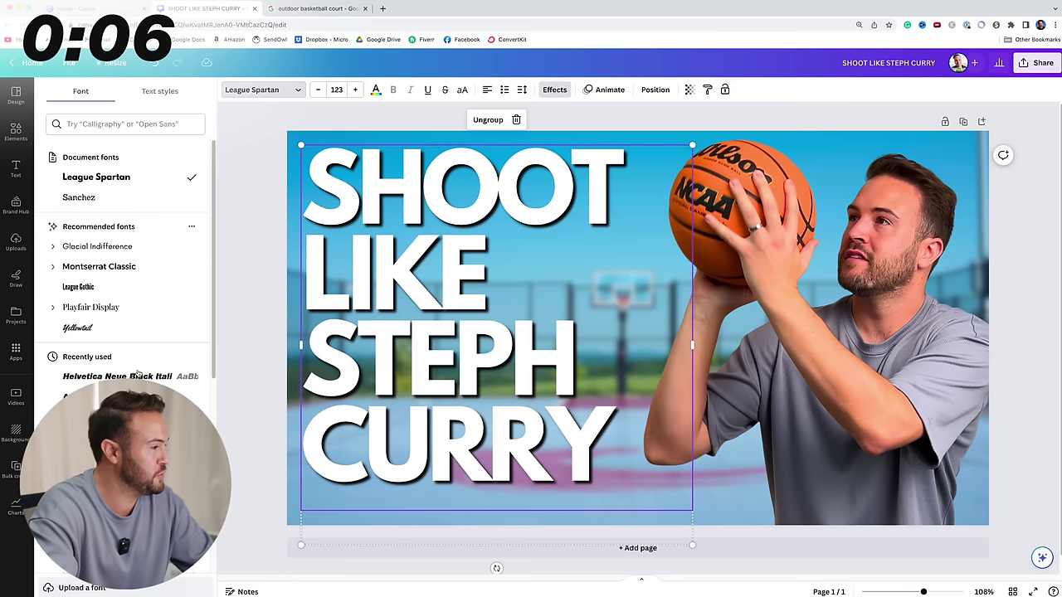
pyautogui.click(139, 374)
pyautogui.click(344, 202)
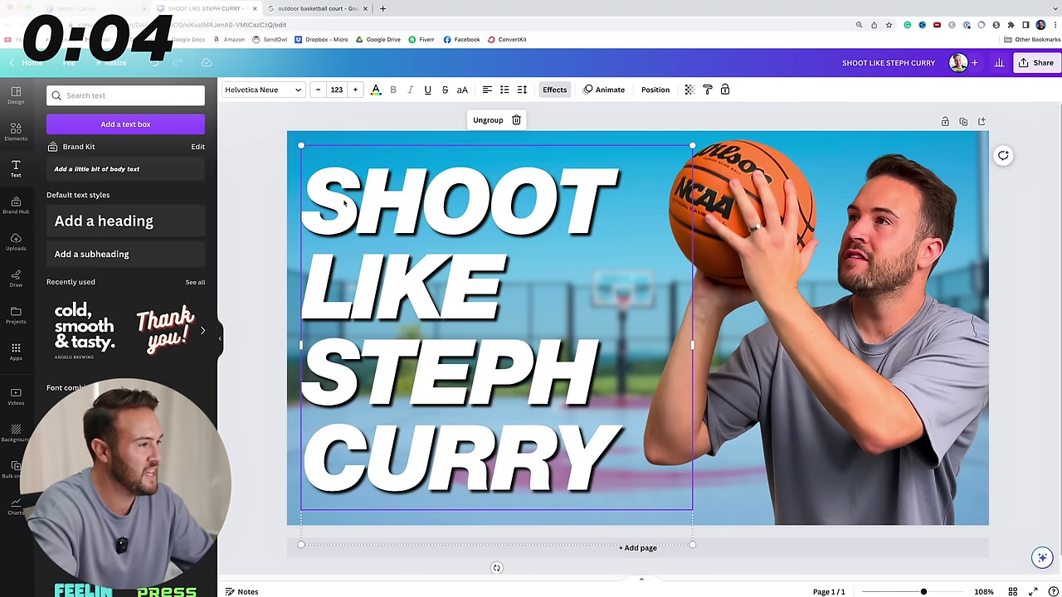
pyautogui.moveTo(369, 206); pyautogui.dragTo(374, 198)
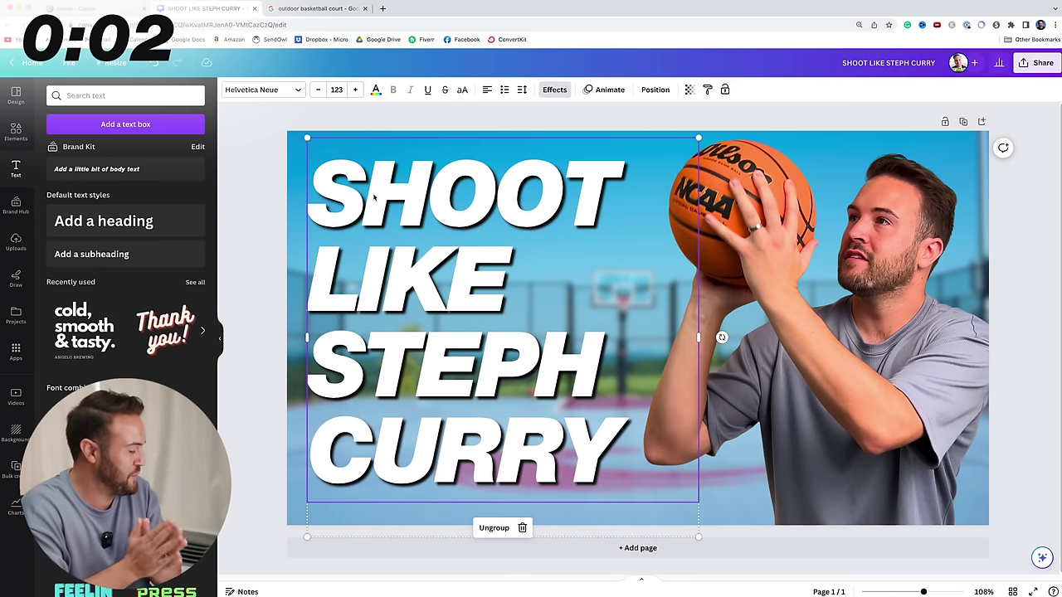